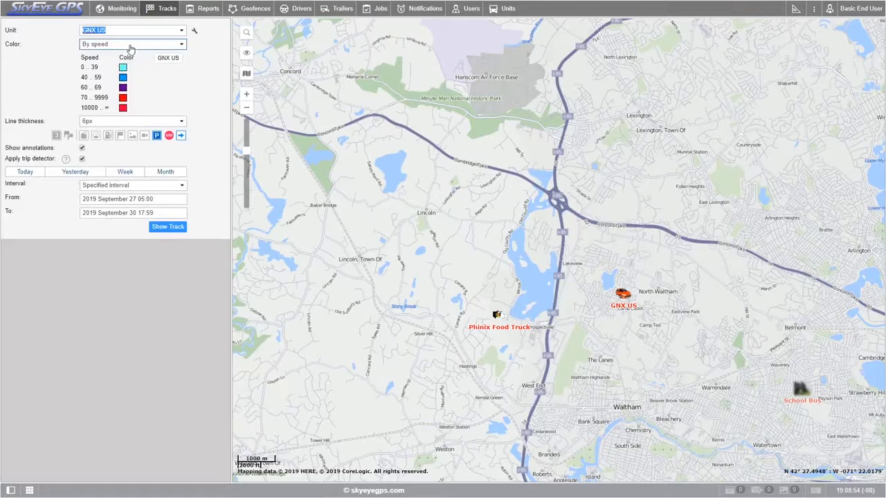
Step: Try the By trips and Single track color modes and return the color setting to By speed
click(130, 45)
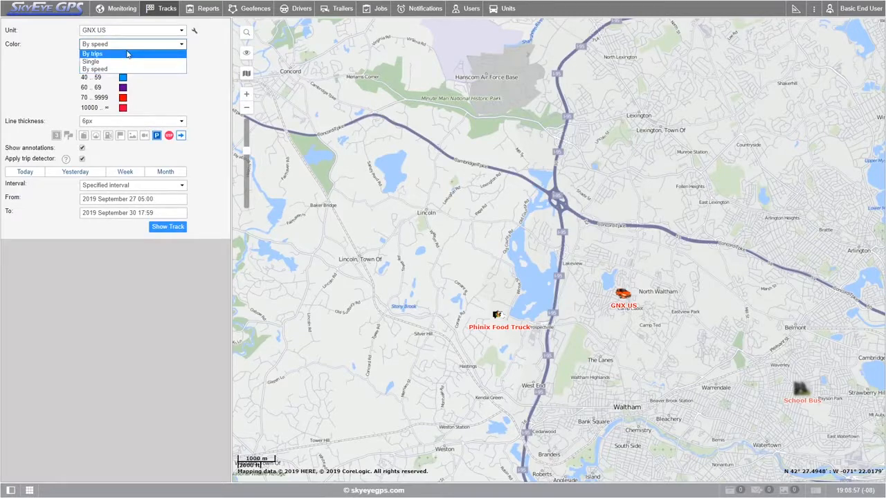
click(127, 54)
click(126, 44)
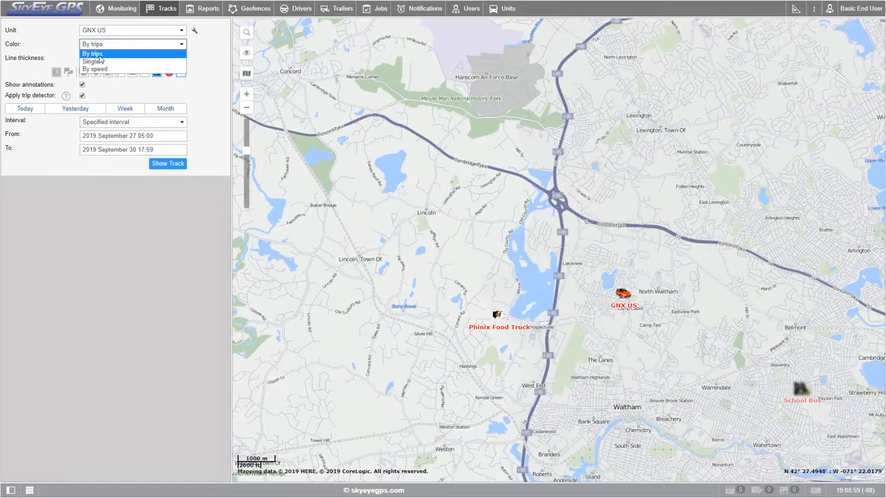
click(100, 55)
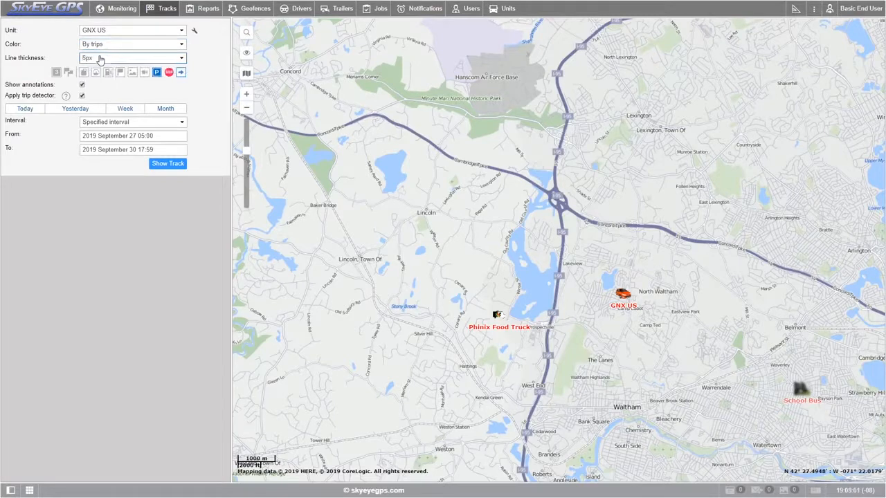
click(184, 47)
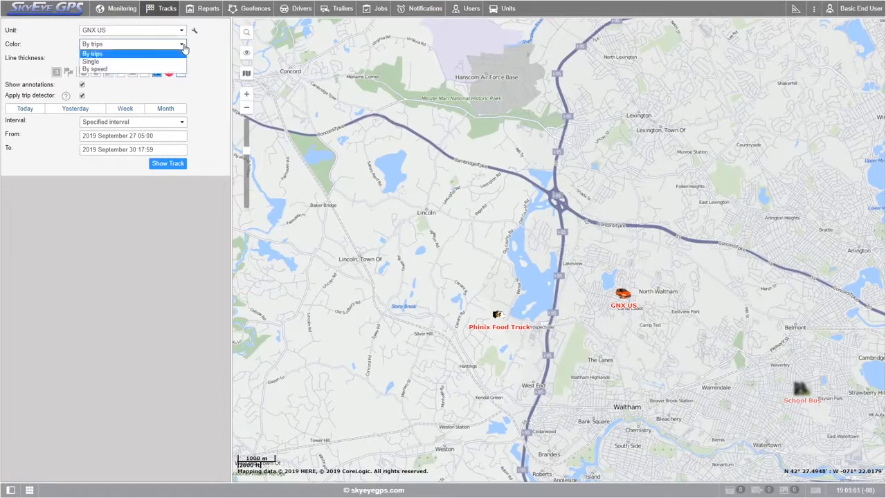
click(119, 61)
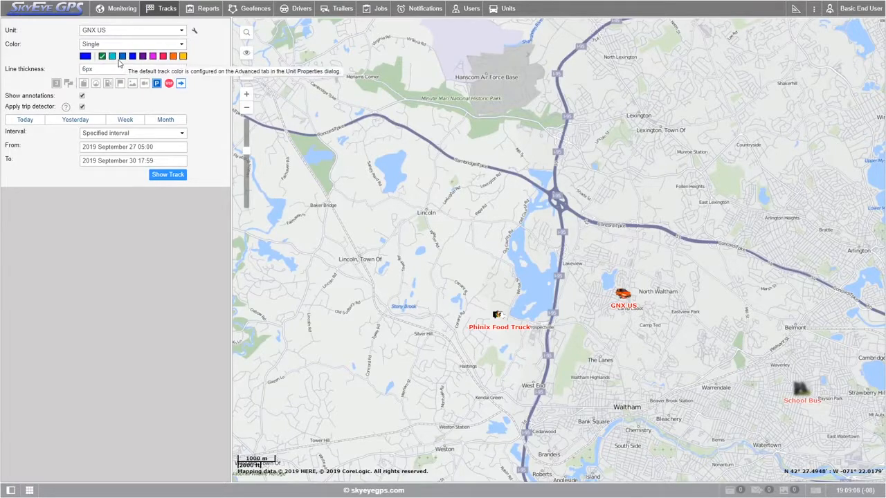
click(181, 47)
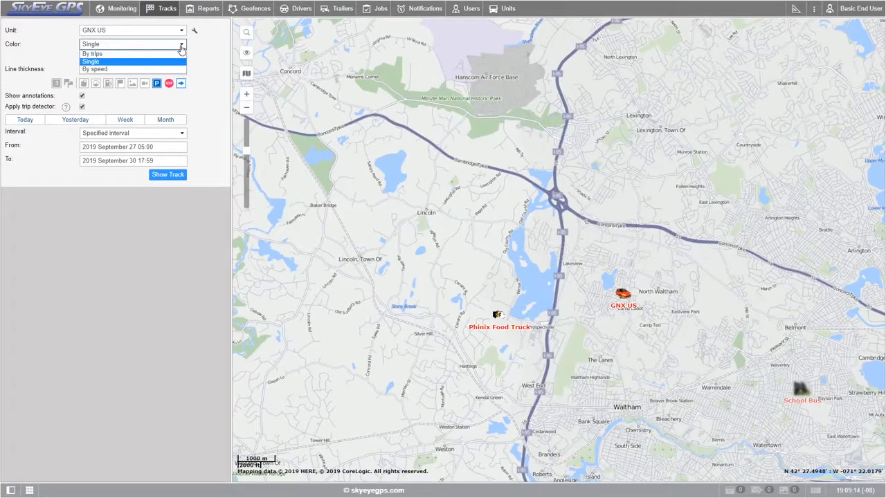
click(148, 69)
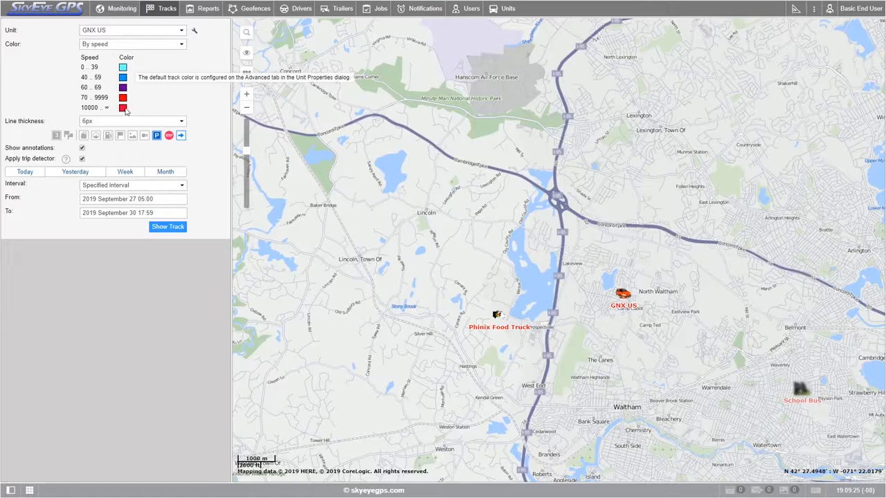
Step: Set the track line thickness to 7px and enable the numbered marker and the gauge-shaped marker
click(181, 123)
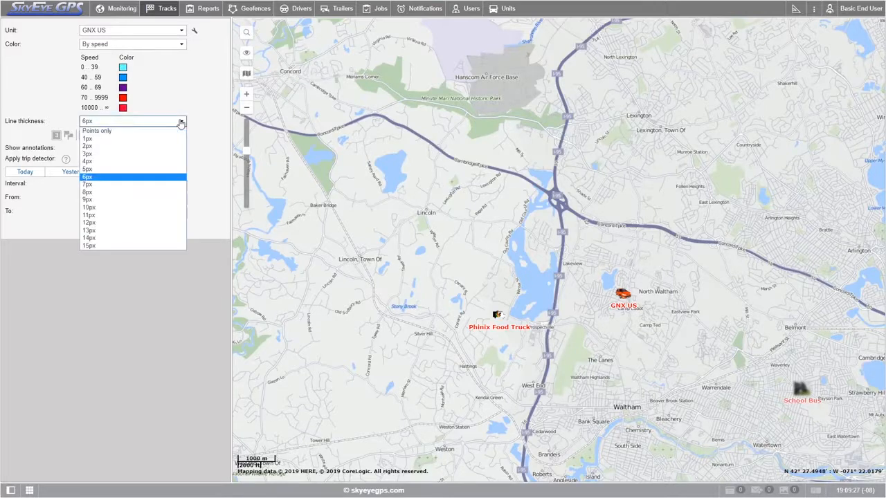
click(145, 184)
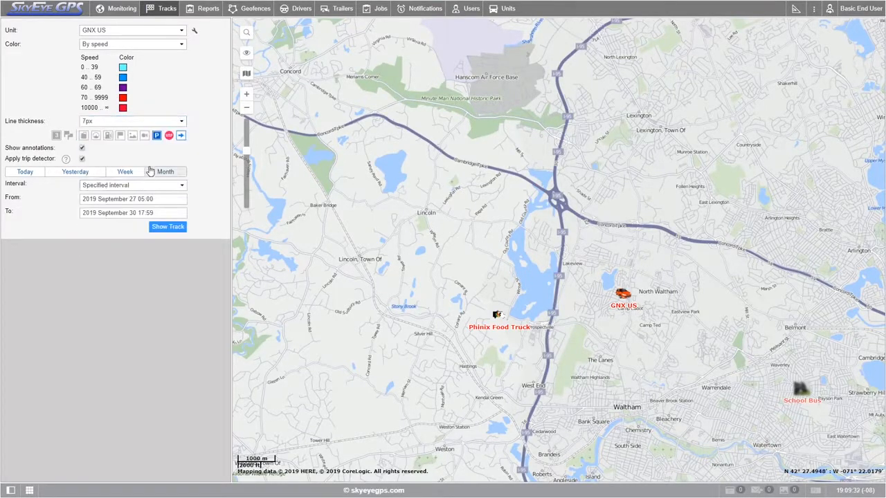
click(56, 135)
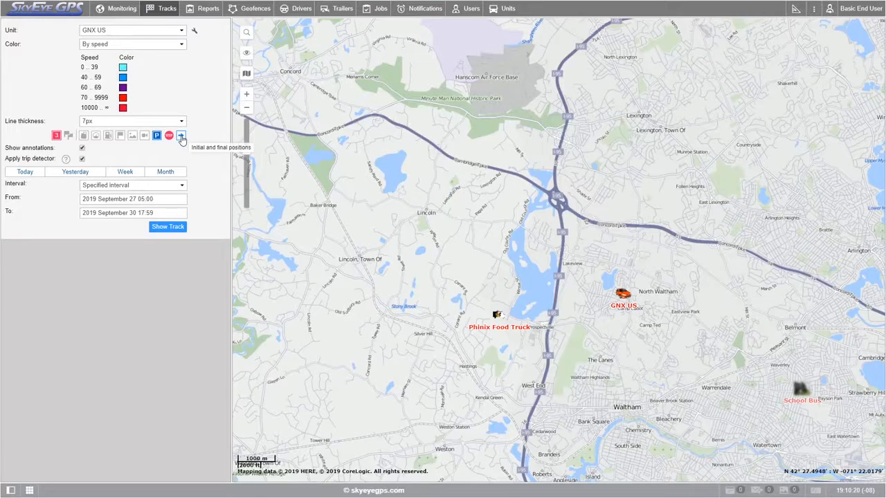
click(96, 136)
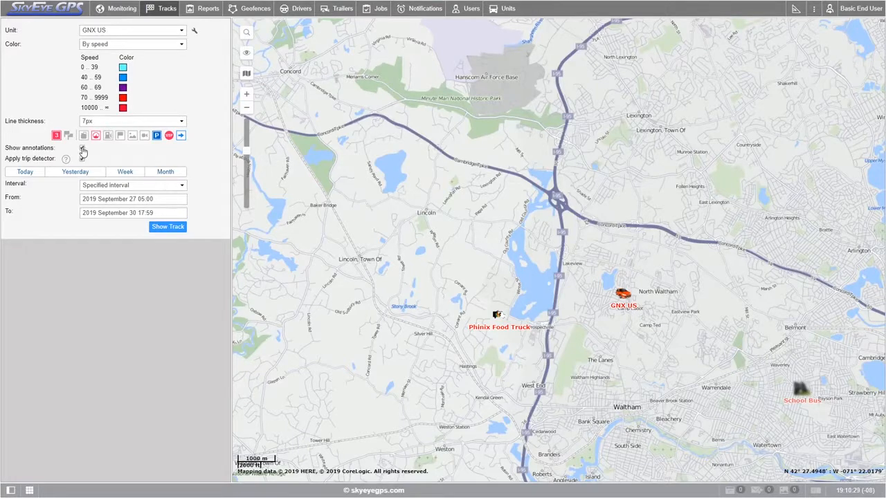
click(83, 148)
click(82, 159)
Step: Set a specified interval from 2019 September 26 05:00 to 2019 September 27 17:59
mouse_move(65, 160)
click(117, 186)
click(121, 193)
click(133, 199)
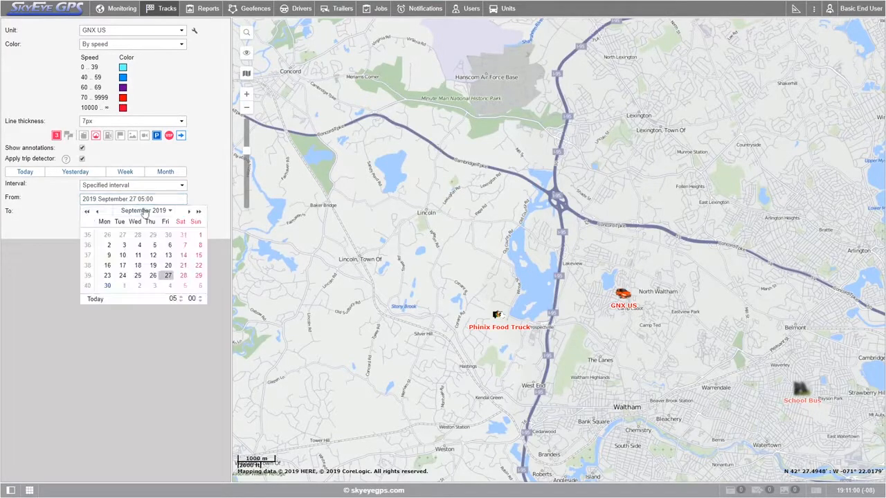
click(153, 275)
click(137, 214)
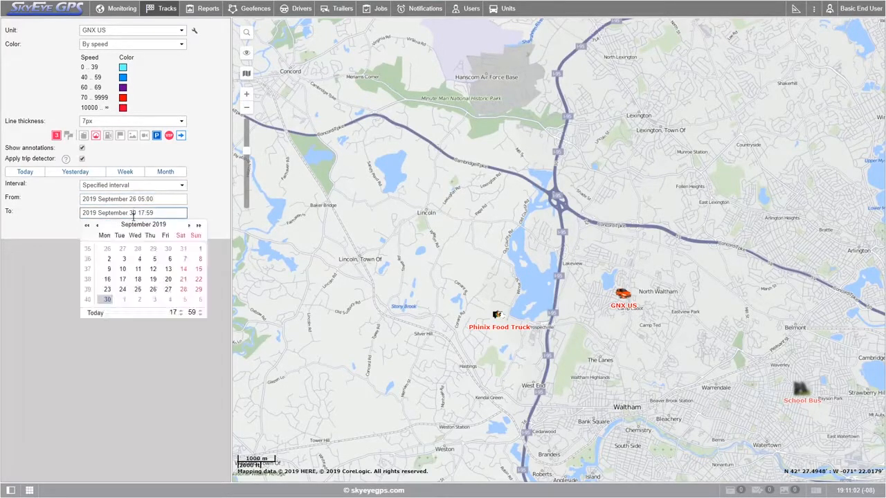
click(168, 289)
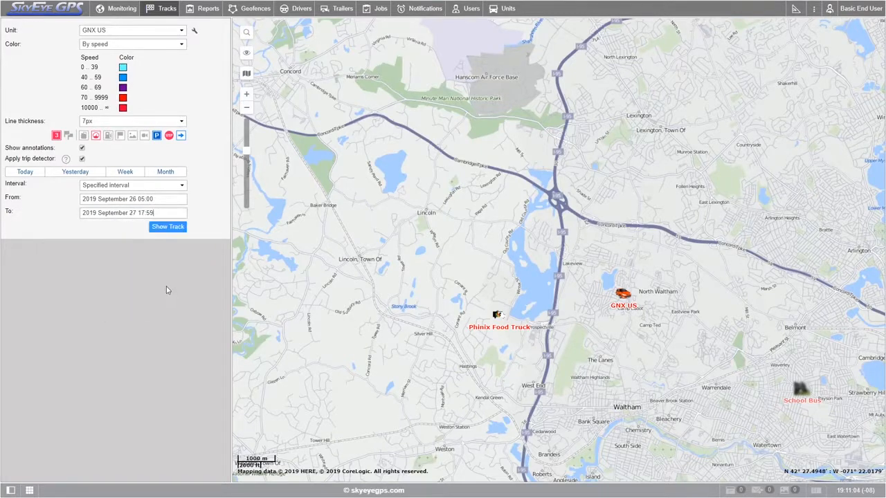
Step: Show the GNX US track for an interval starting 2019 September 29 05:00 until today
click(148, 199)
click(147, 184)
click(150, 202)
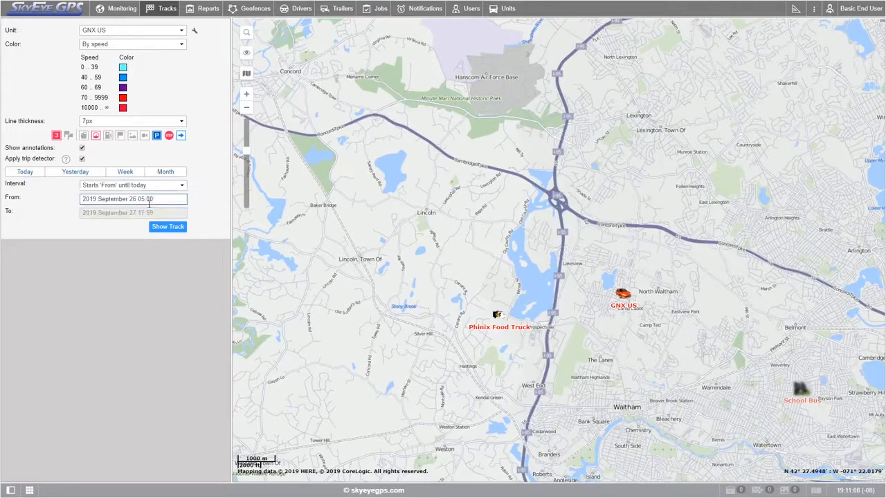
click(154, 199)
click(155, 200)
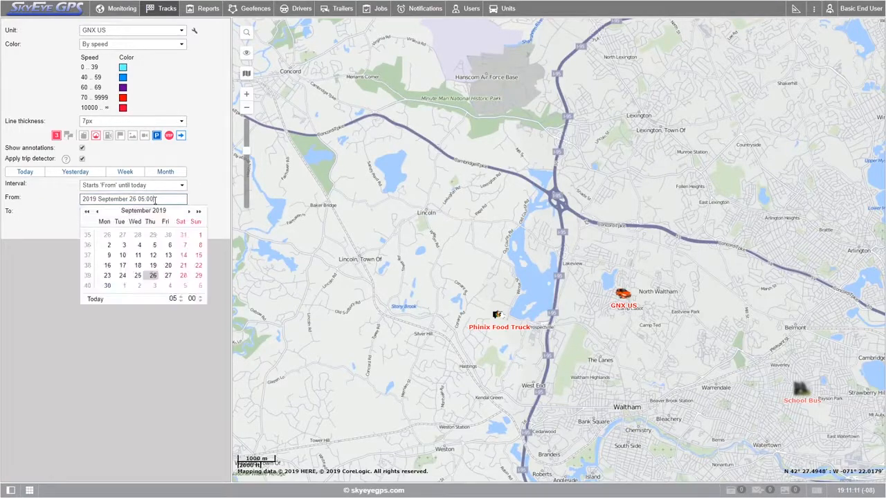
click(198, 277)
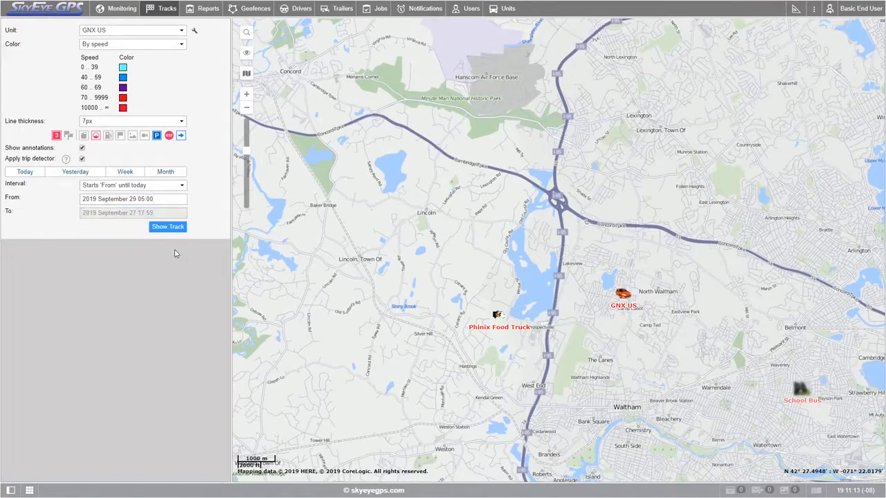
click(160, 229)
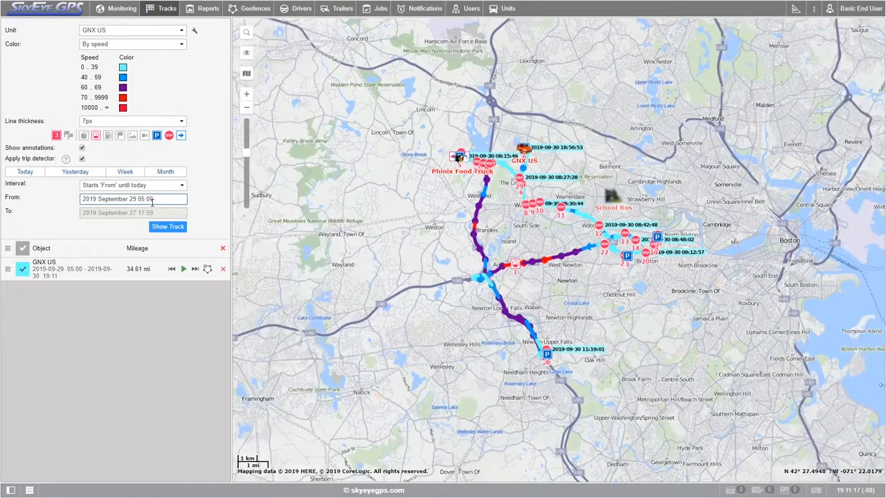
Step: Clear the displayed track and show the GNX US track for the previous 2 days, including the current one
click(148, 186)
click(144, 214)
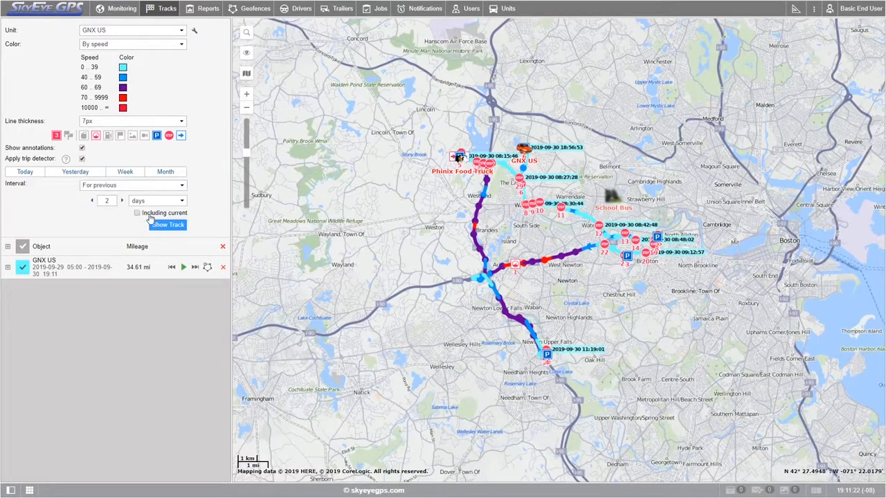
click(223, 246)
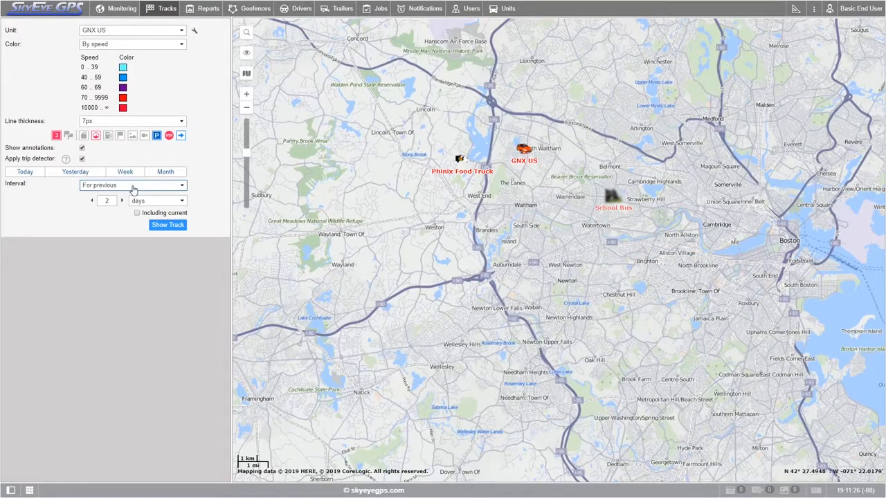
click(111, 201)
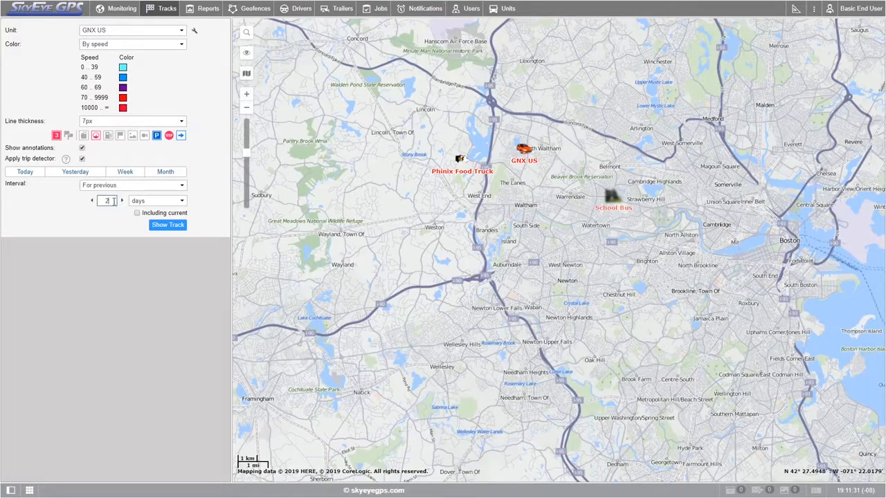
click(154, 204)
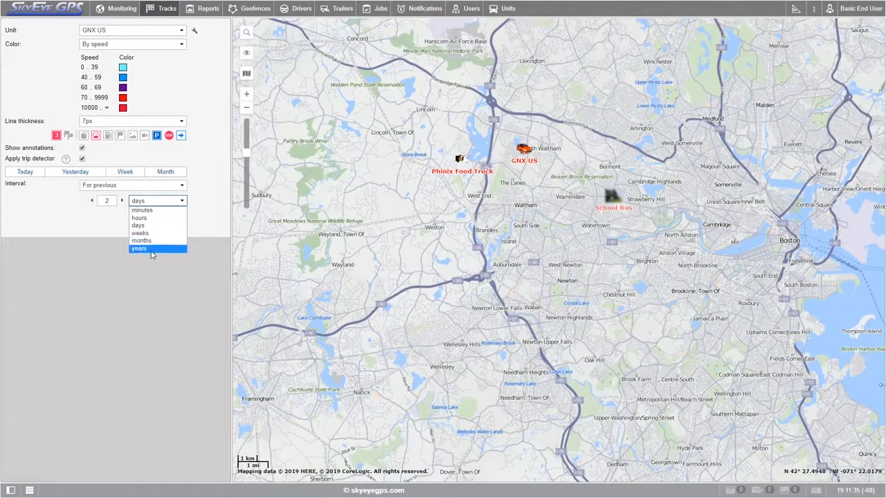
click(166, 204)
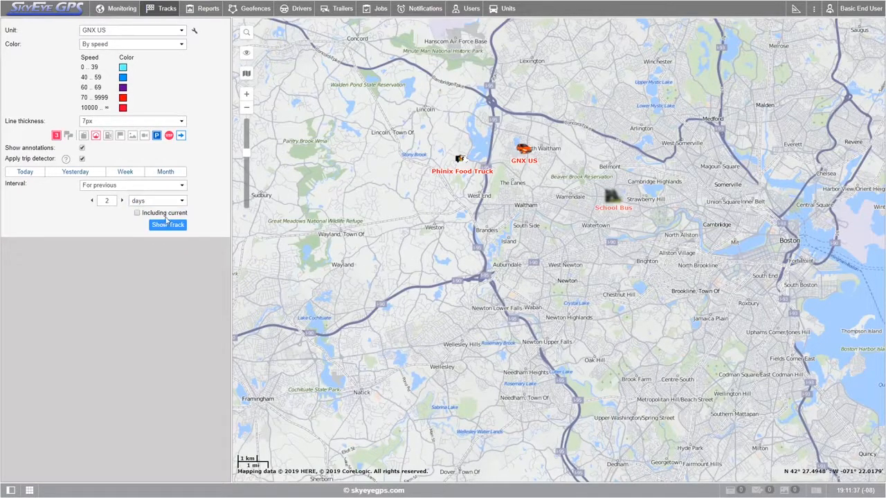
click(138, 214)
click(167, 225)
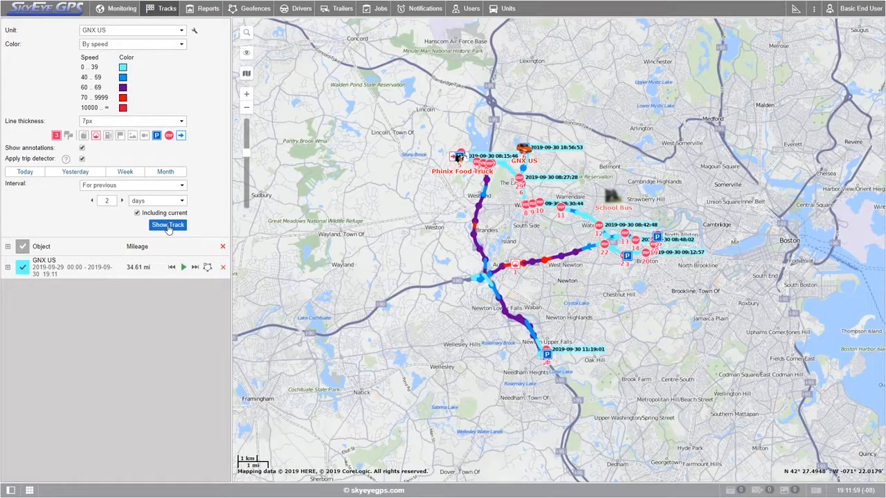
Step: Expand the GNX US track into its individual trips, and hide and redisplay the track on the map
click(8, 268)
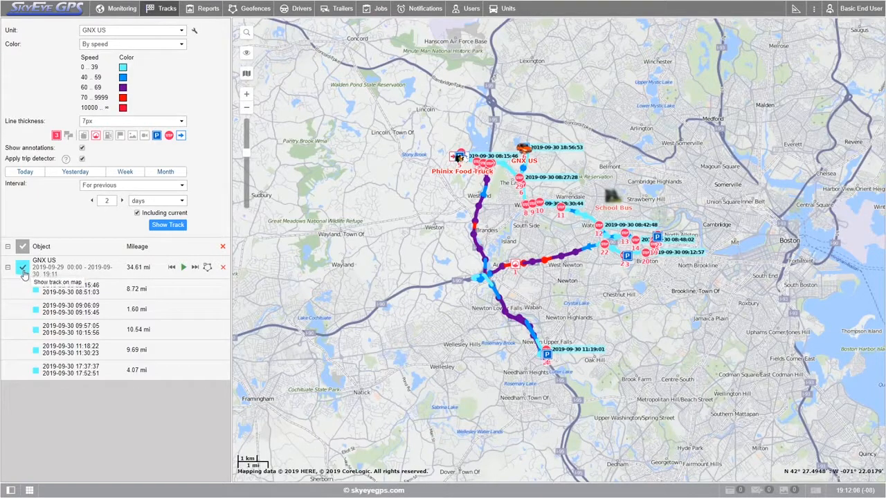
click(23, 271)
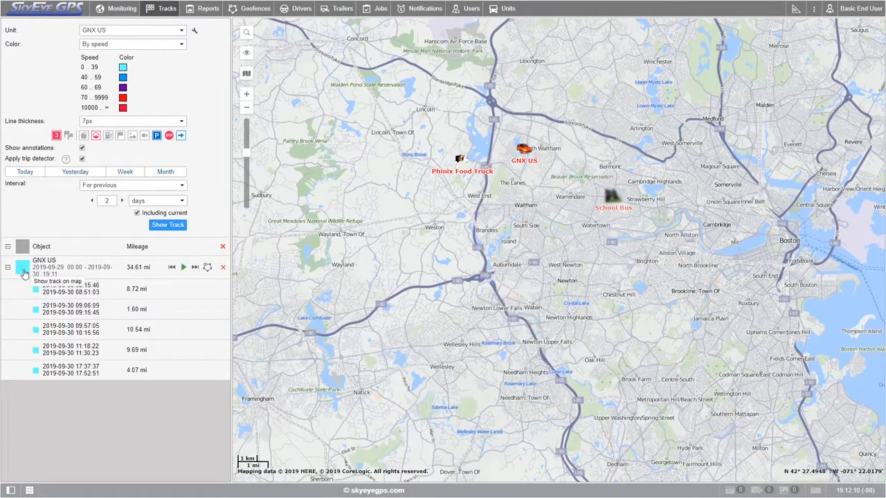
click(23, 272)
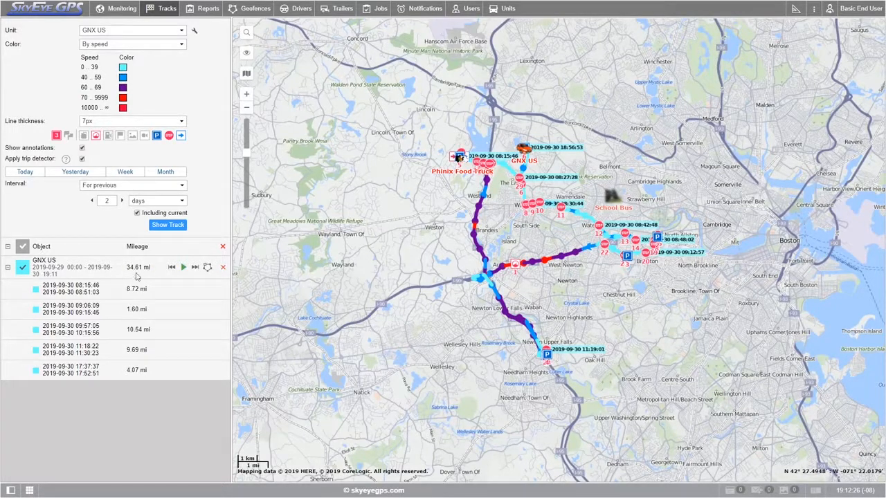
Step: Play and pause the GNX US track in the Track Player, check its track choices, and resume playback and skip ahead
click(183, 269)
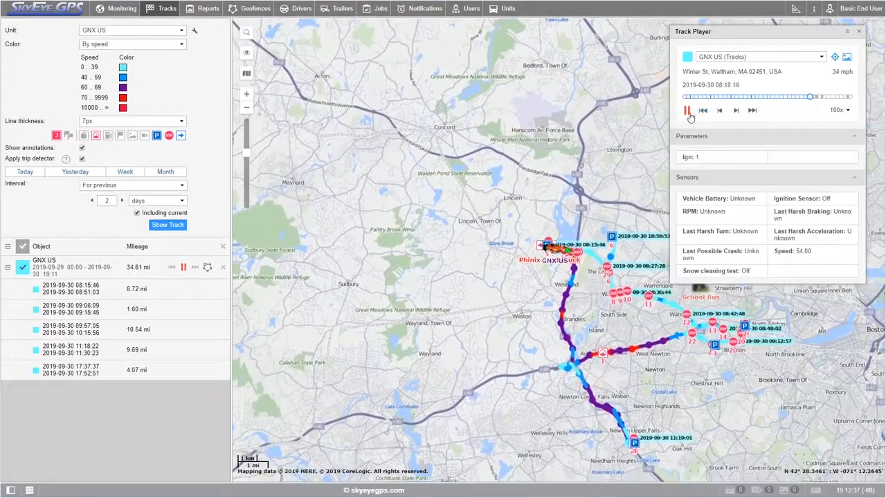
click(687, 111)
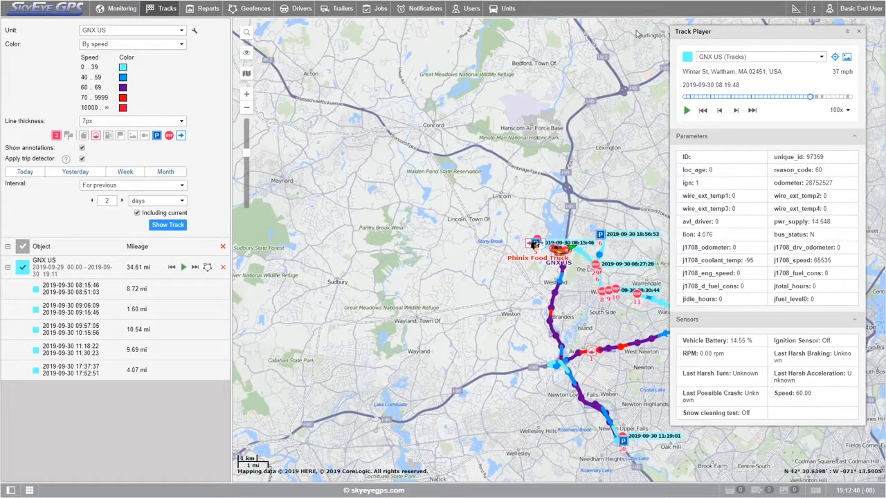
click(821, 58)
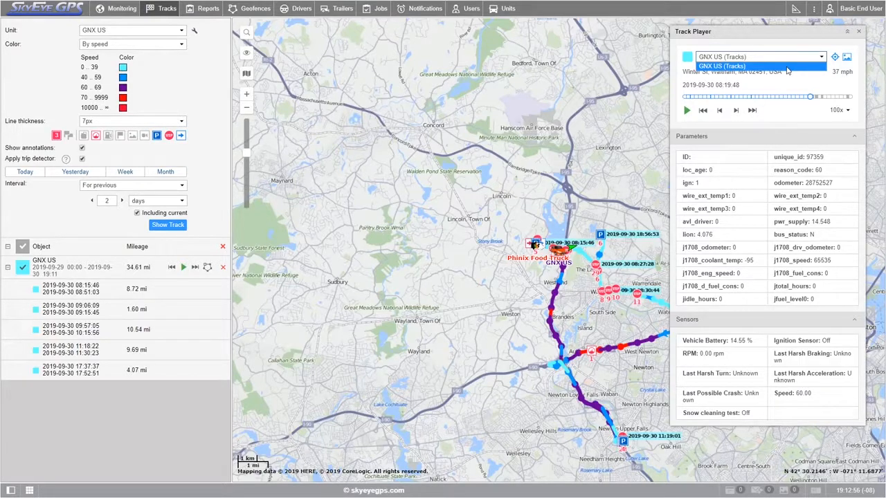
click(835, 58)
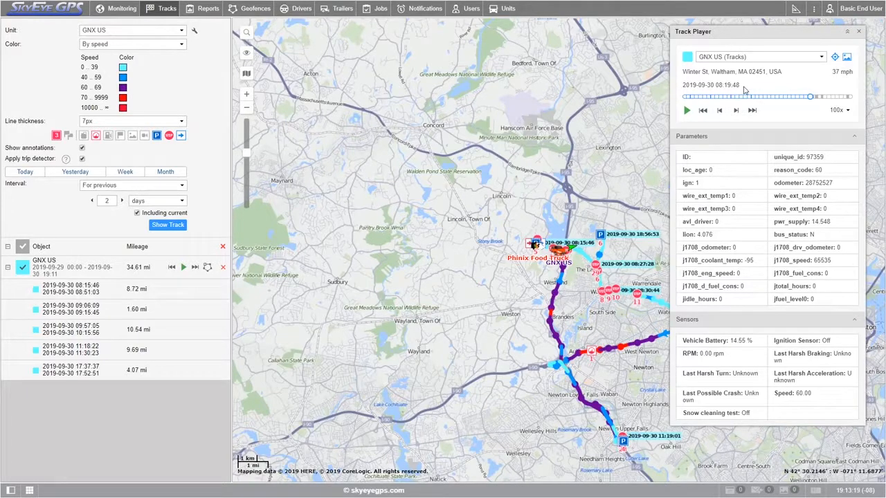
click(687, 110)
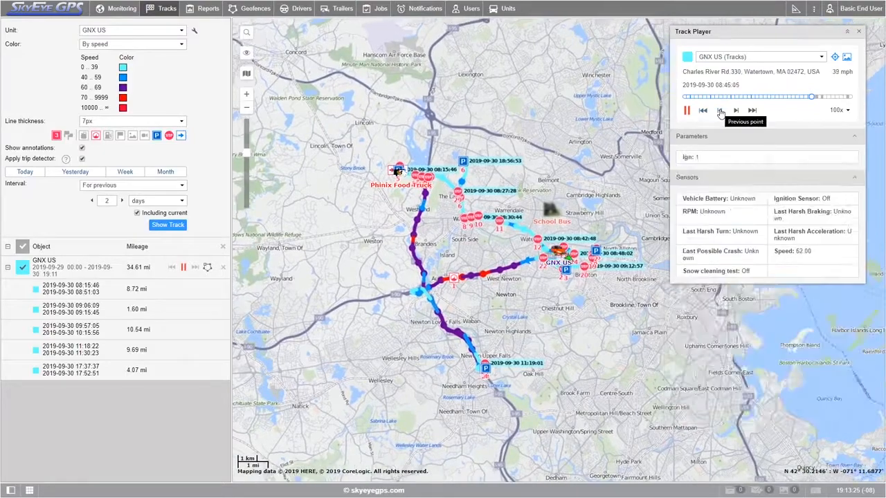
click(752, 111)
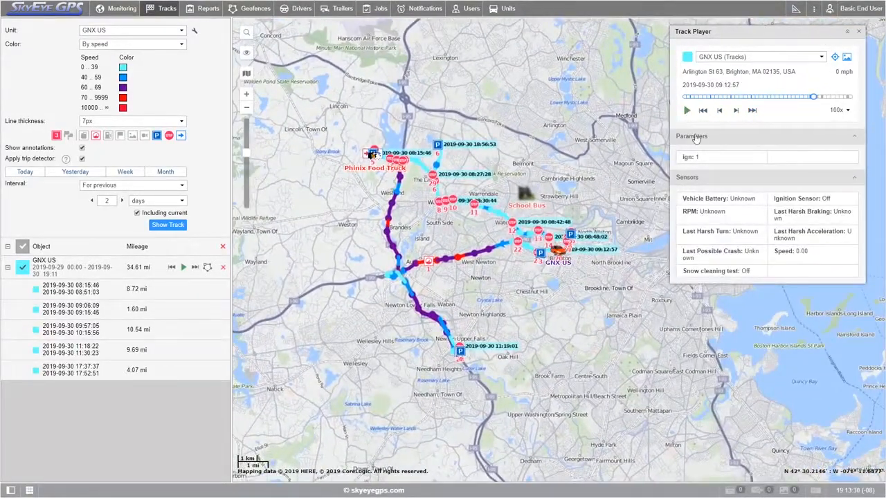
Step: Set the playback speed to 25x, and play and pause the GNX US track at that speed
click(840, 114)
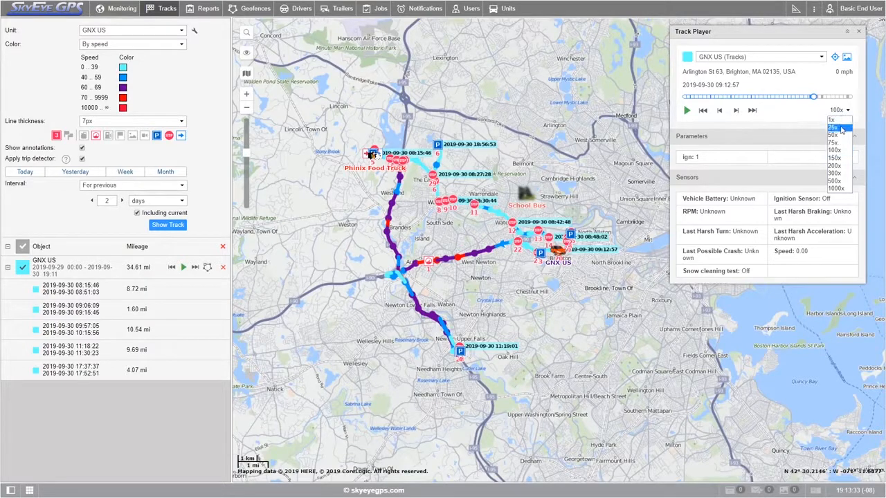
click(841, 129)
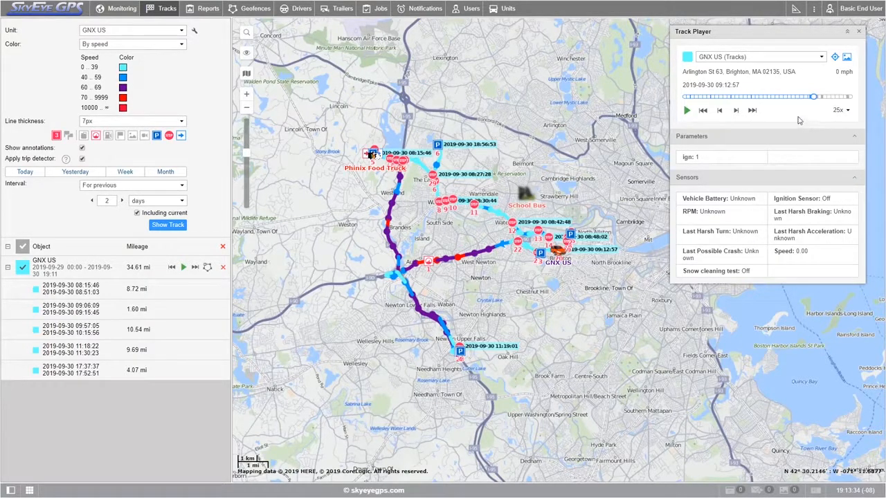
click(686, 110)
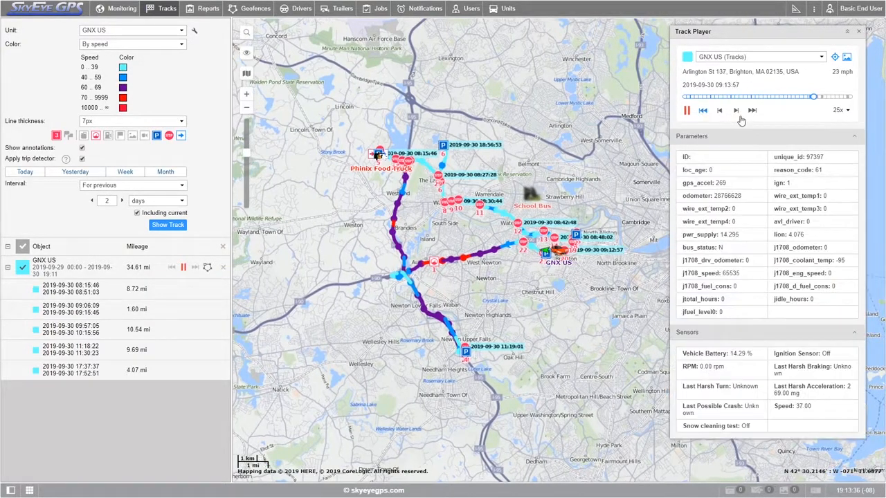
click(686, 110)
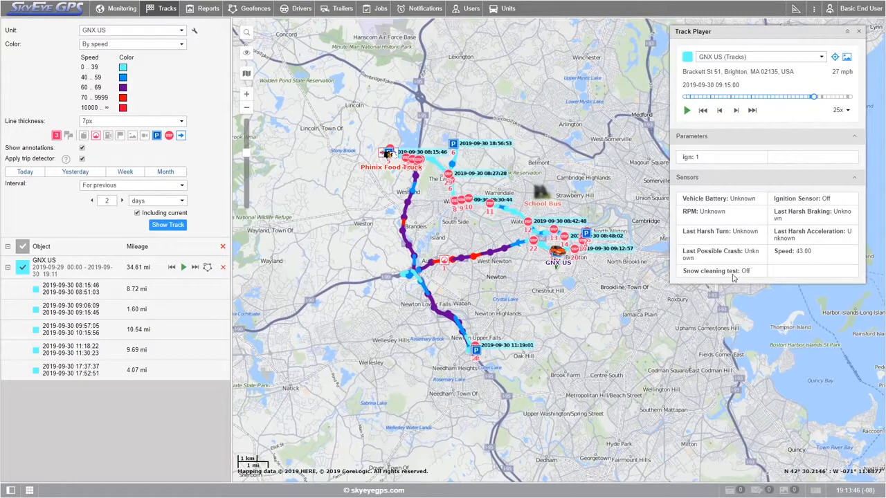
click(687, 111)
click(686, 111)
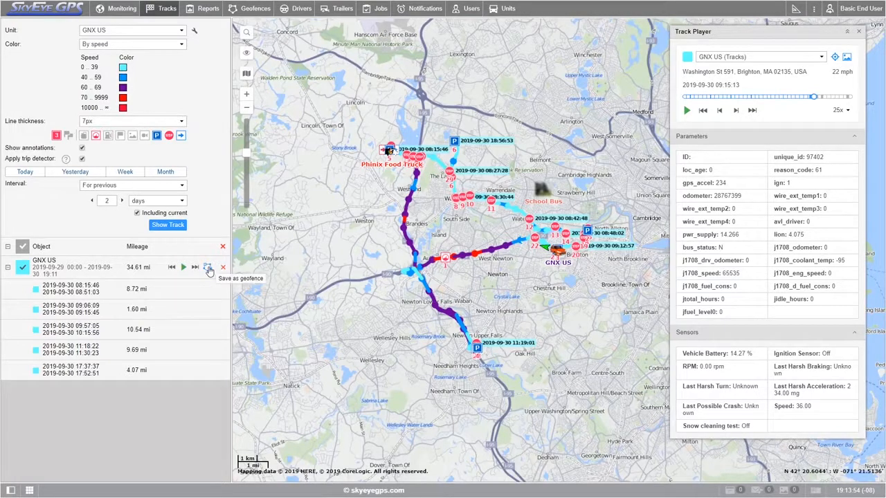
Step: Open the Save as geofence dialog for the GNX US track and close it without saving
click(207, 270)
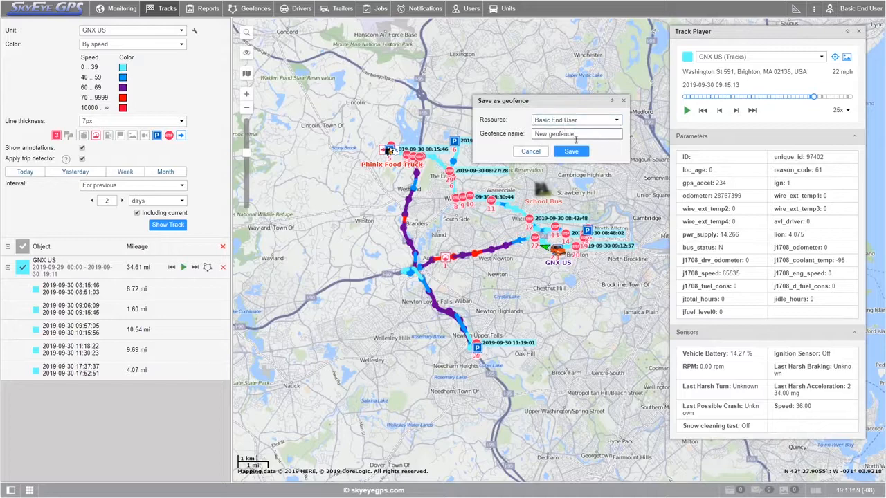
click(622, 100)
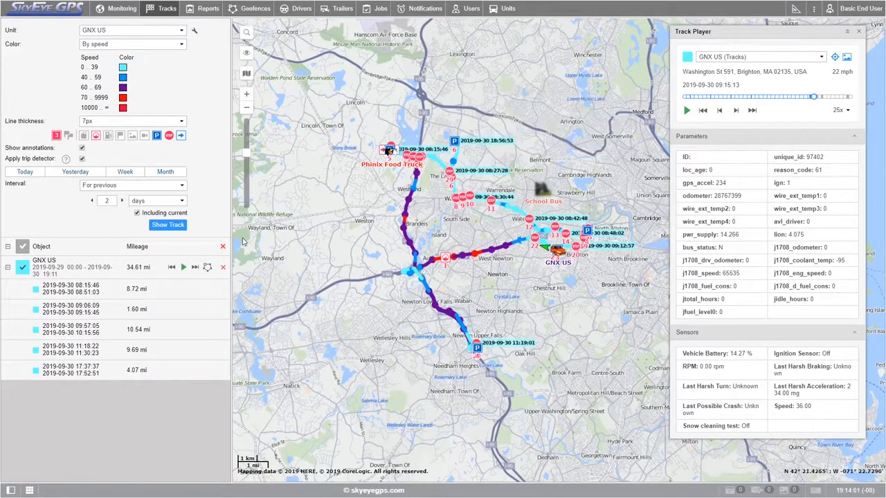